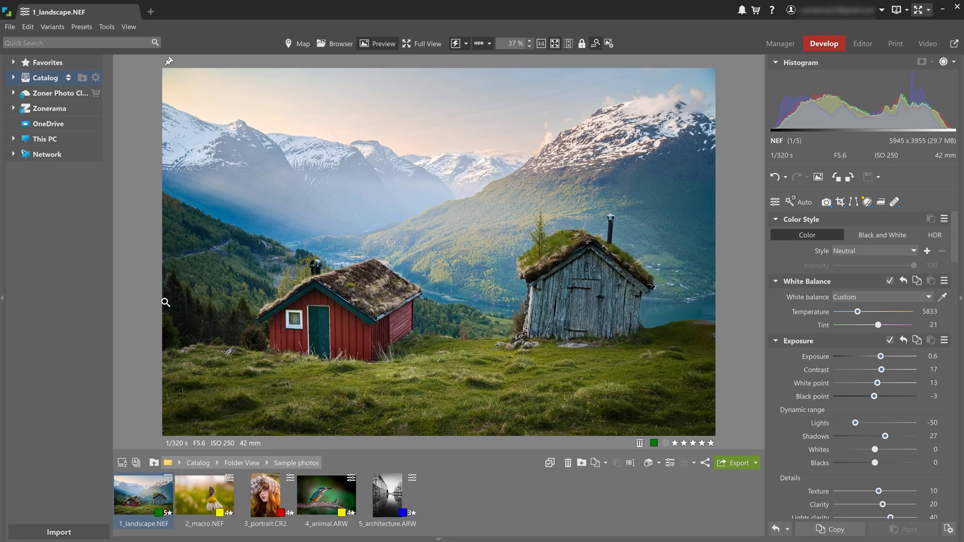
Leave Develop for the Manager module to see the five Sample photos as thumbnails.
left_click(775, 45)
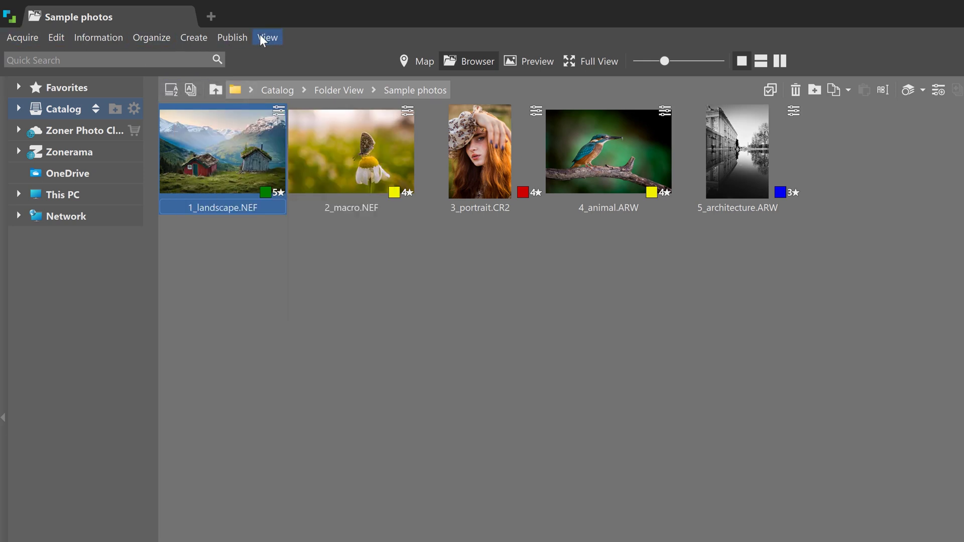
left_click(130, 62)
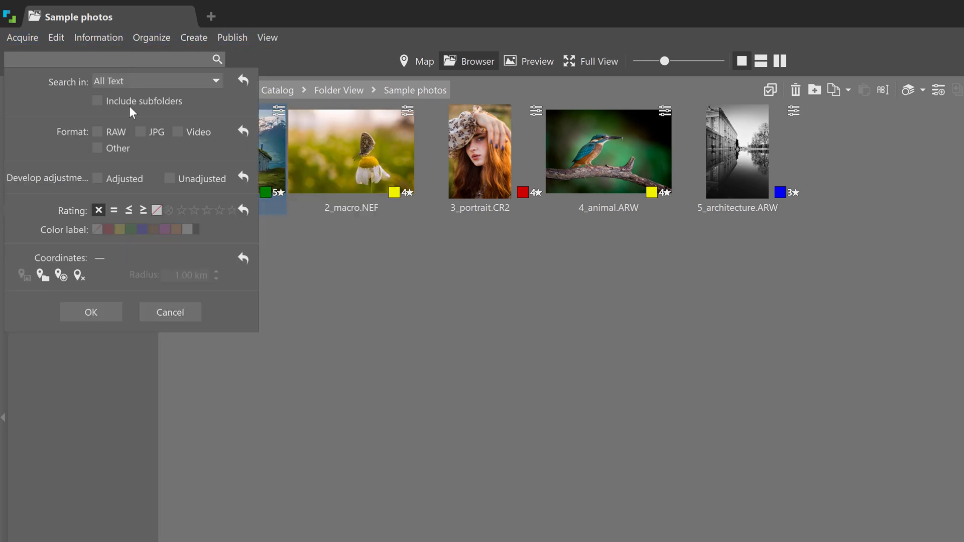
left_click(167, 307)
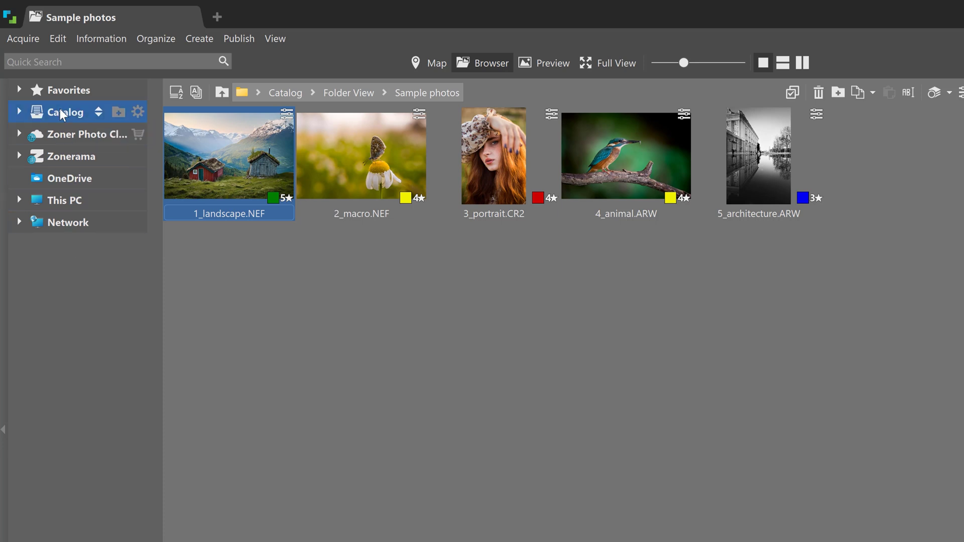
Add the Slovinsko folder from Desktop > Photos to the Catalog.
mouse_move(111, 117)
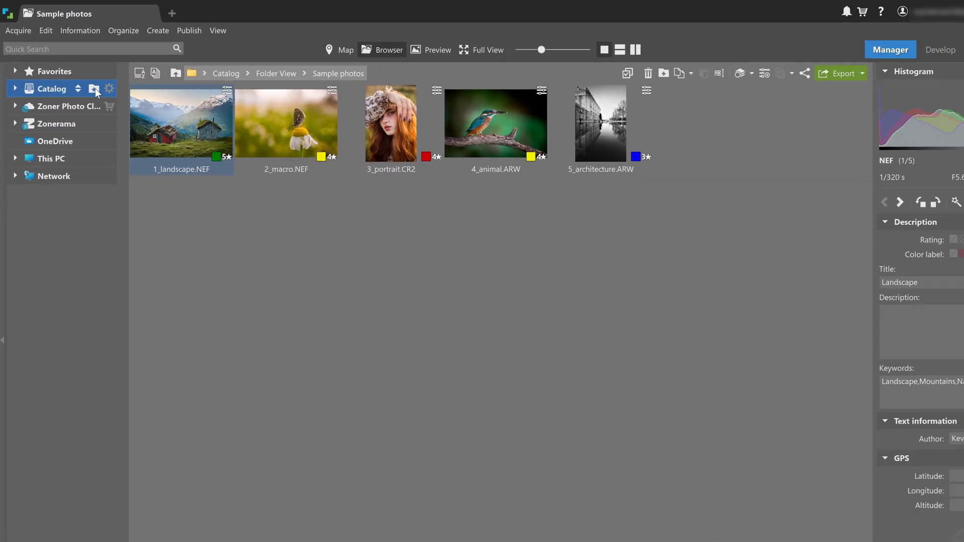
left_click(117, 111)
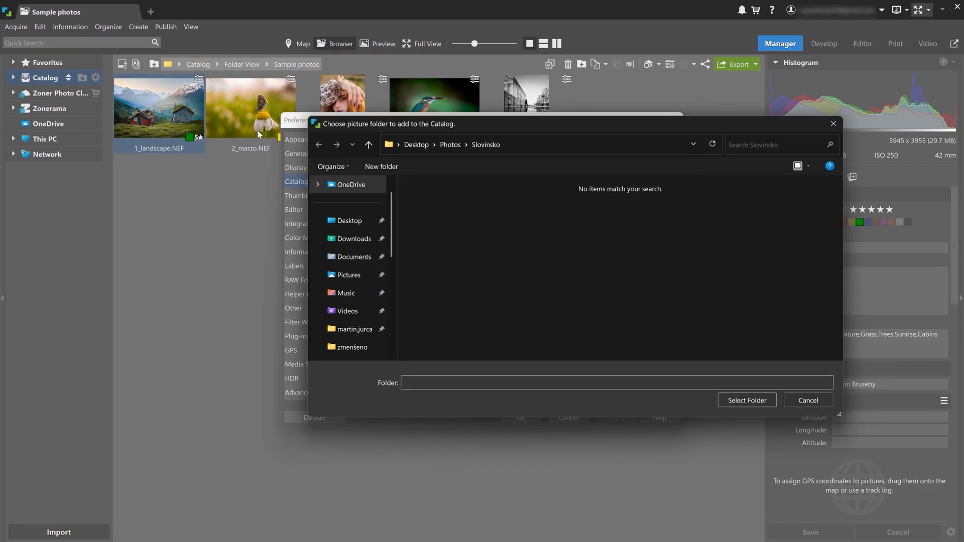
left_click(446, 146)
left_click(447, 315)
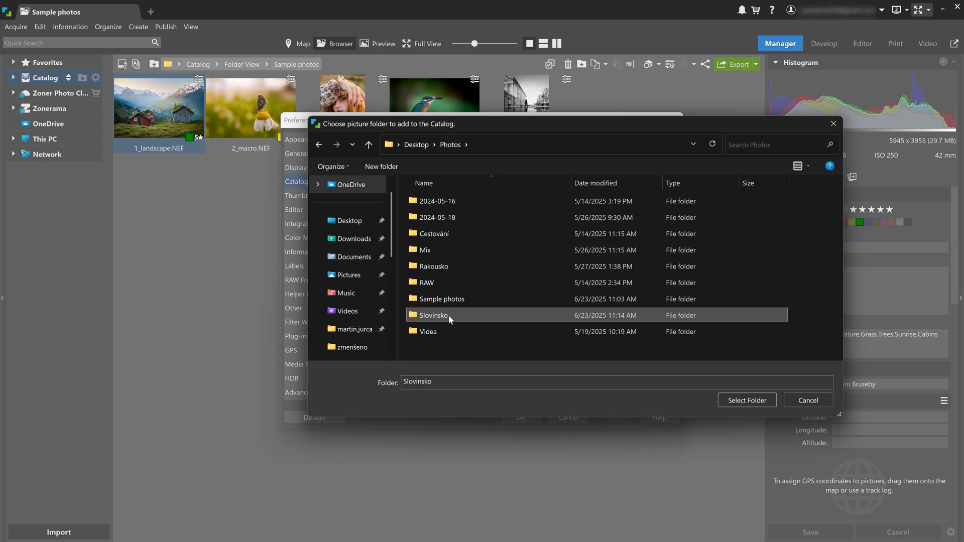
left_click(742, 401)
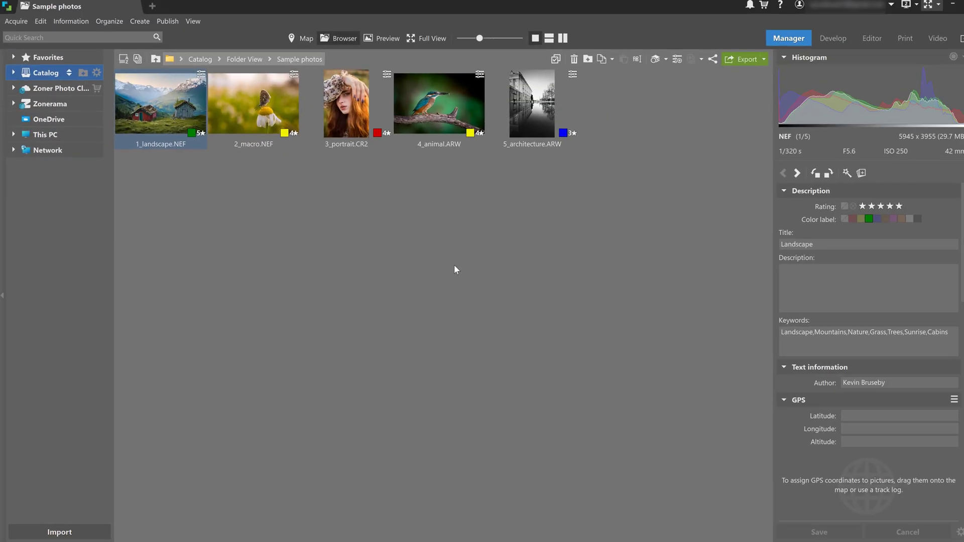
Select 2_macro.NEF, then go up to the Catalog folder list and open Slovinsko.
left_click(246, 78, "ctrl")
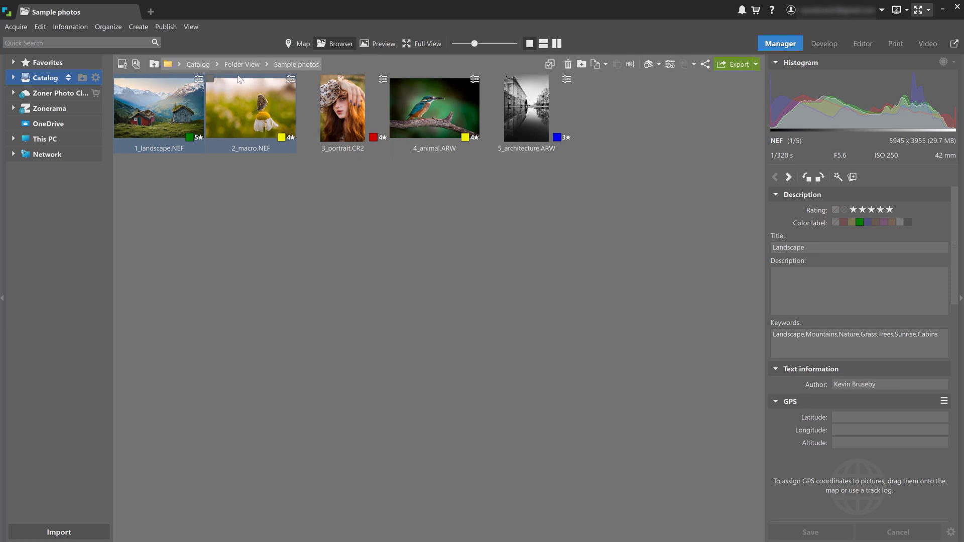
left_click(234, 65)
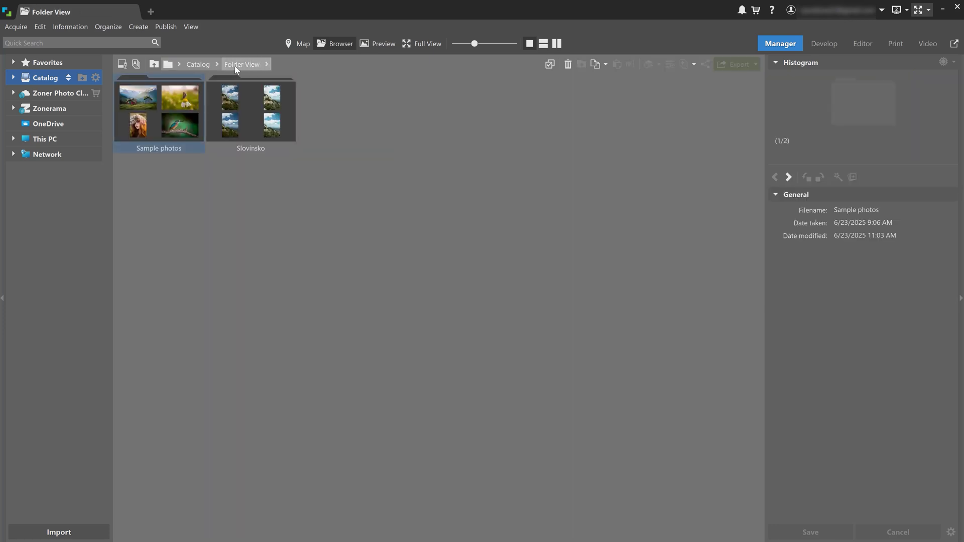
double_click(243, 112)
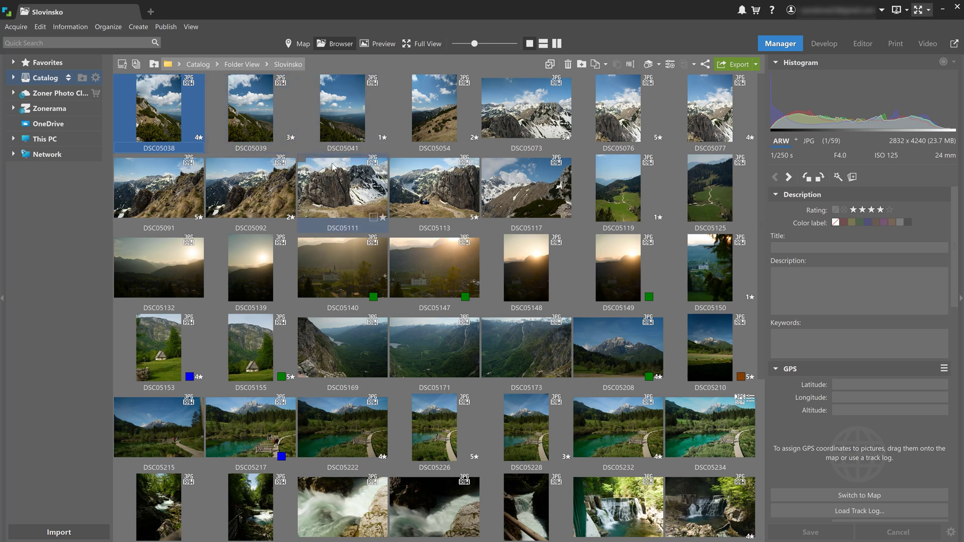
Open DSC05111 in the large preview and scroll through the filmstrip and info panel.
double_click(338, 181)
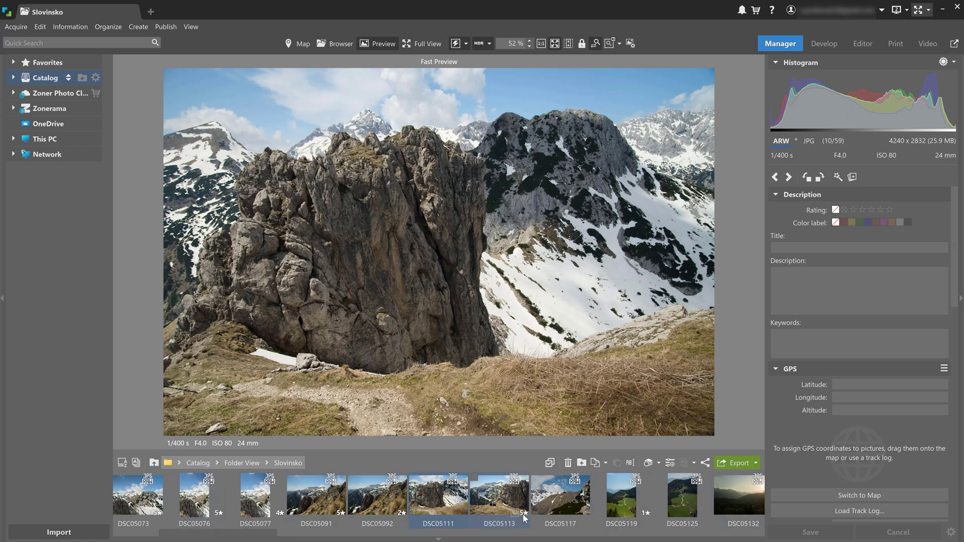
scroll(523, 514, "down", 2)
scroll(523, 514, "down", 3)
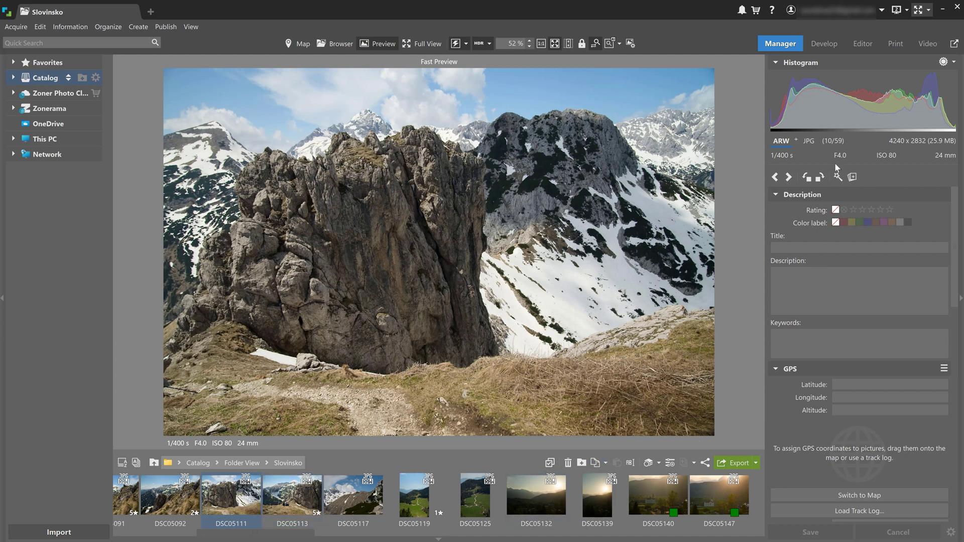
scroll(813, 444, "down", 8)
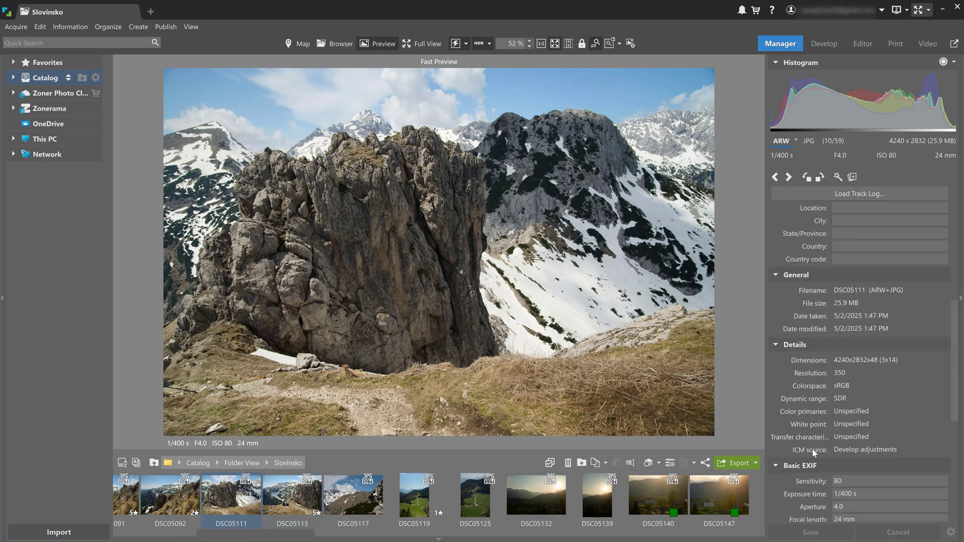
scroll(812, 447, "up", 7)
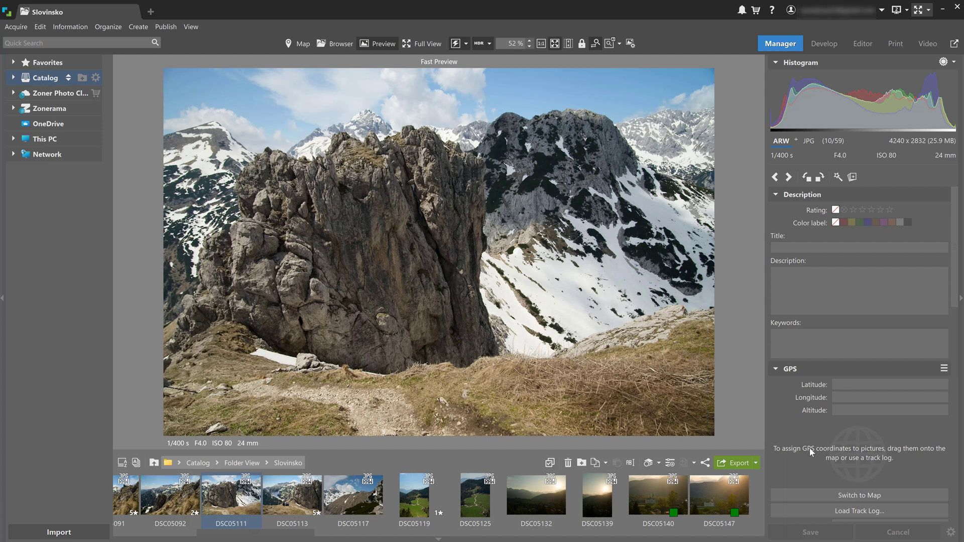
Bring DSC05111 into Develop, view the Retouching Tools' Masks panel, then close it.
left_click(828, 43)
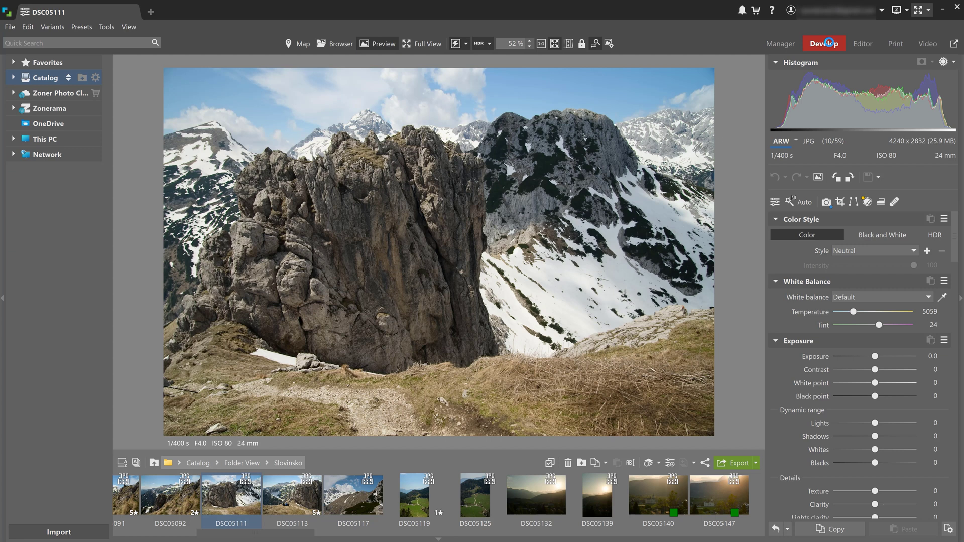
scroll(813, 321, "down", 15)
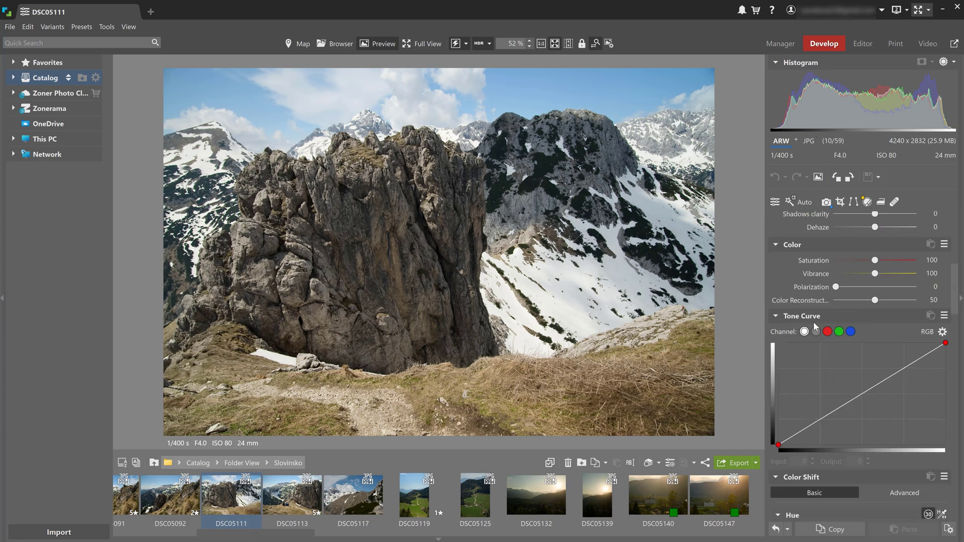
scroll(813, 321, "up", 10)
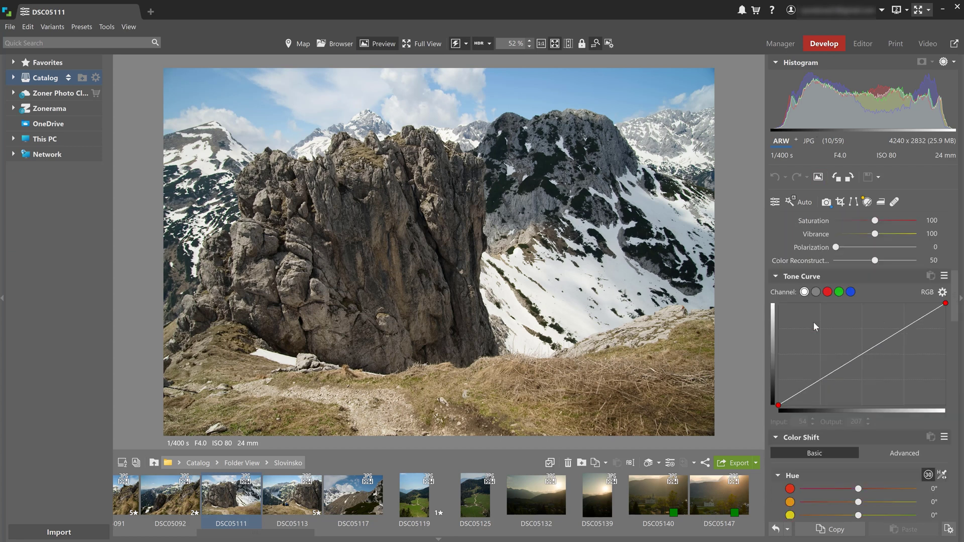
left_click(893, 203)
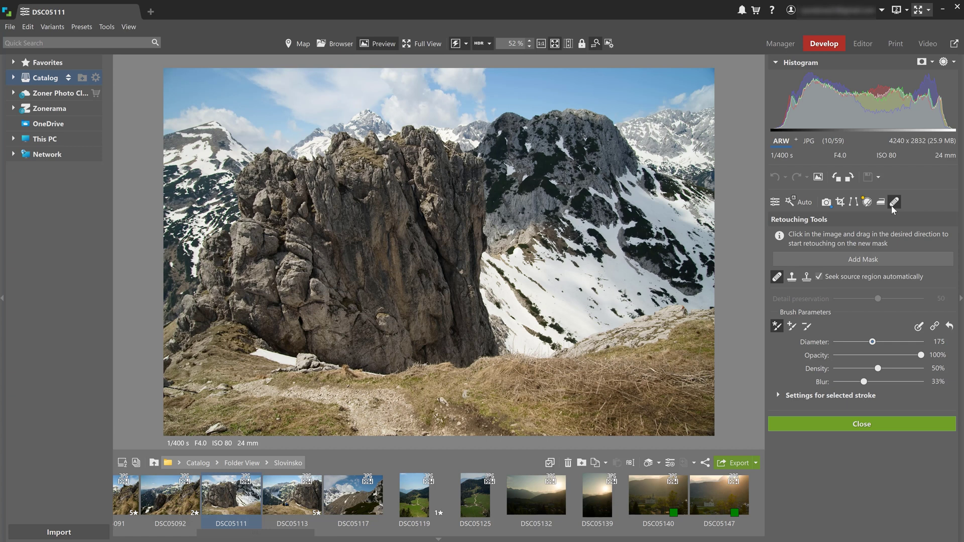
left_click(866, 202)
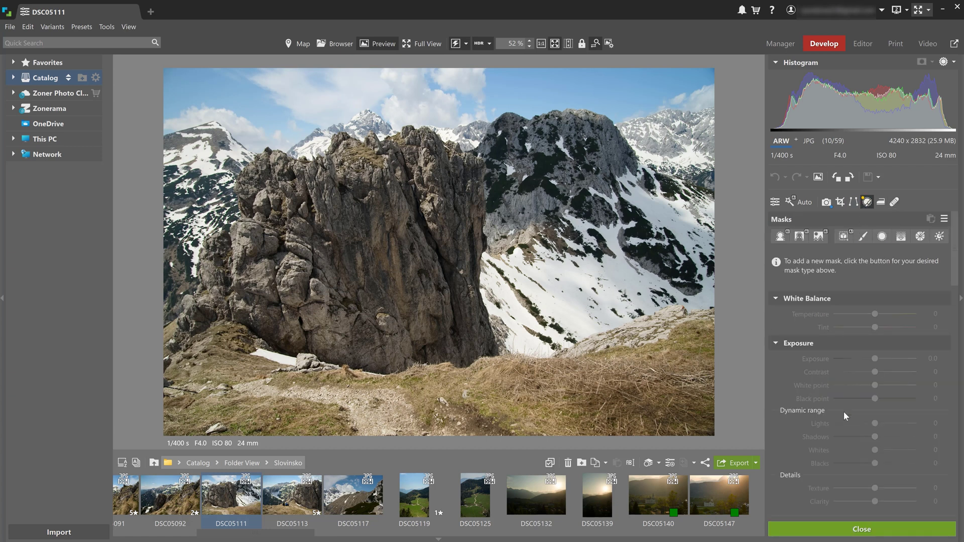
left_click(851, 528)
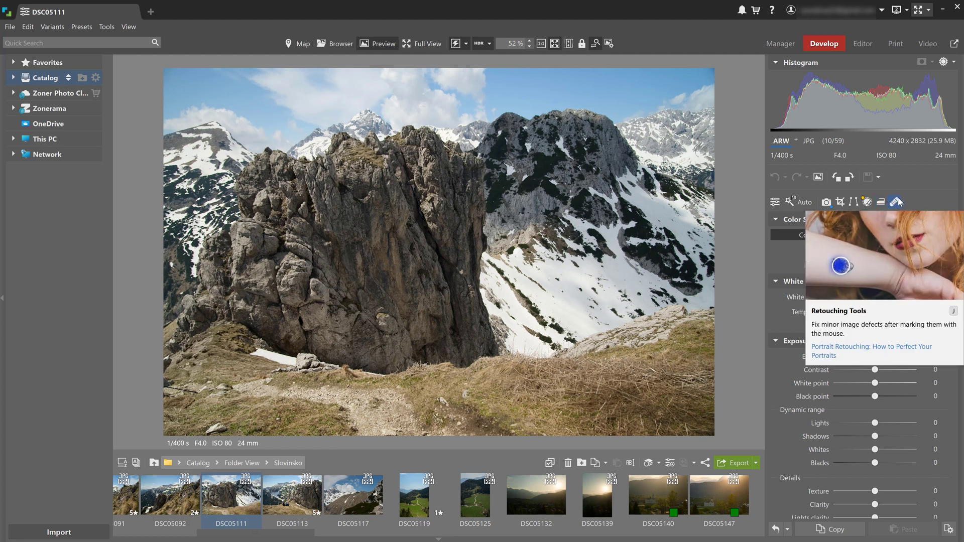
Show DSC05111 in the Editor module, then in the Print module.
left_click(871, 44)
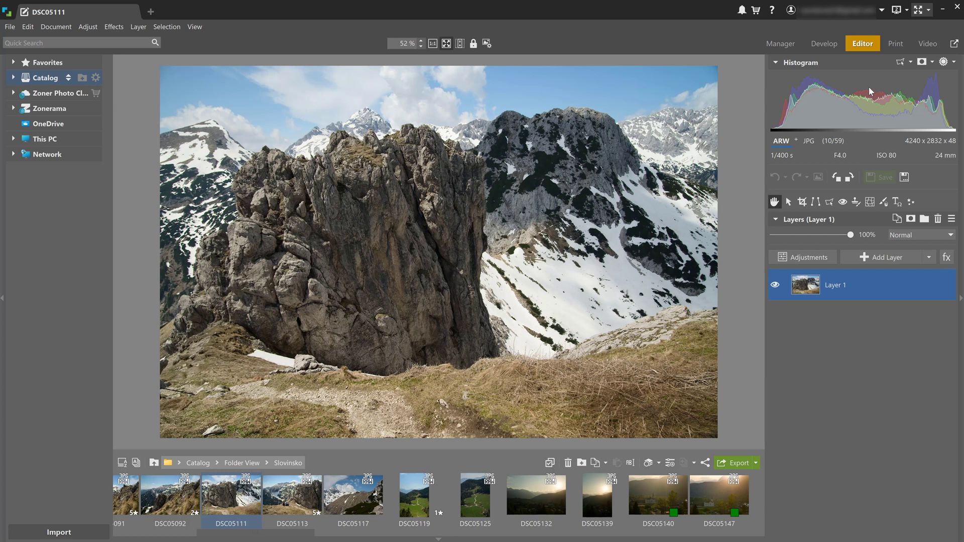
left_click(891, 45)
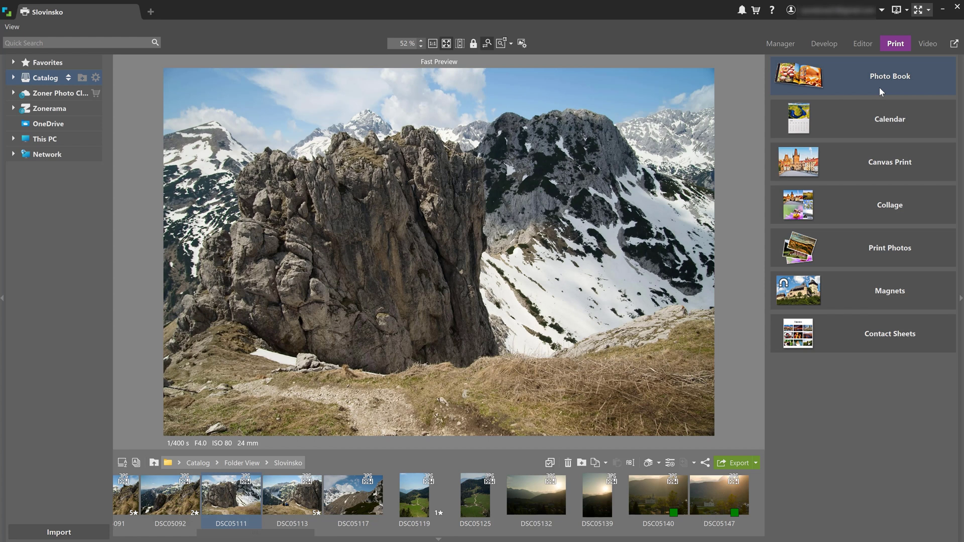
Switch to the Video module and create a new, empty video project.
left_click(925, 44)
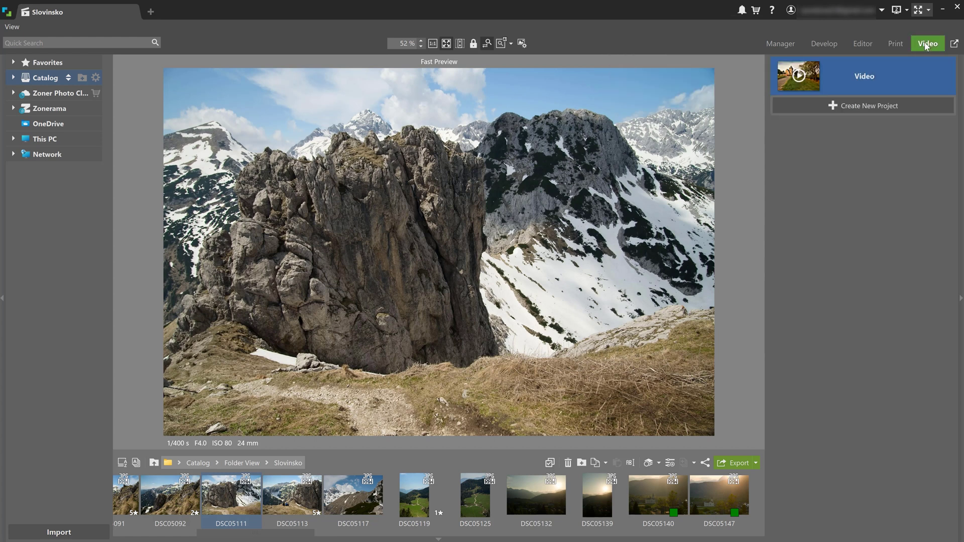
left_click(873, 106)
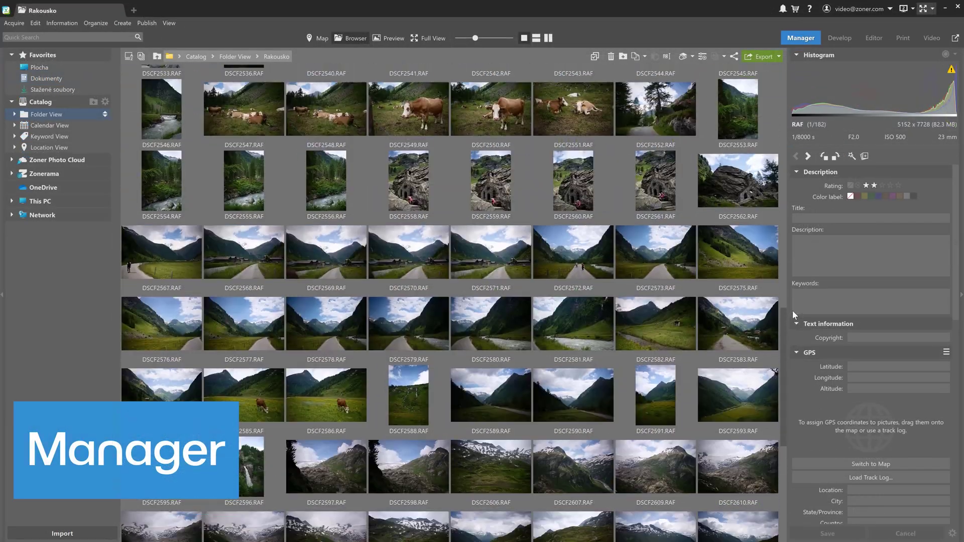
Raise the photo's exposure and lower Layer 2's opacity to fade the balloon.
left_click_drag(792, 310, 790, 71)
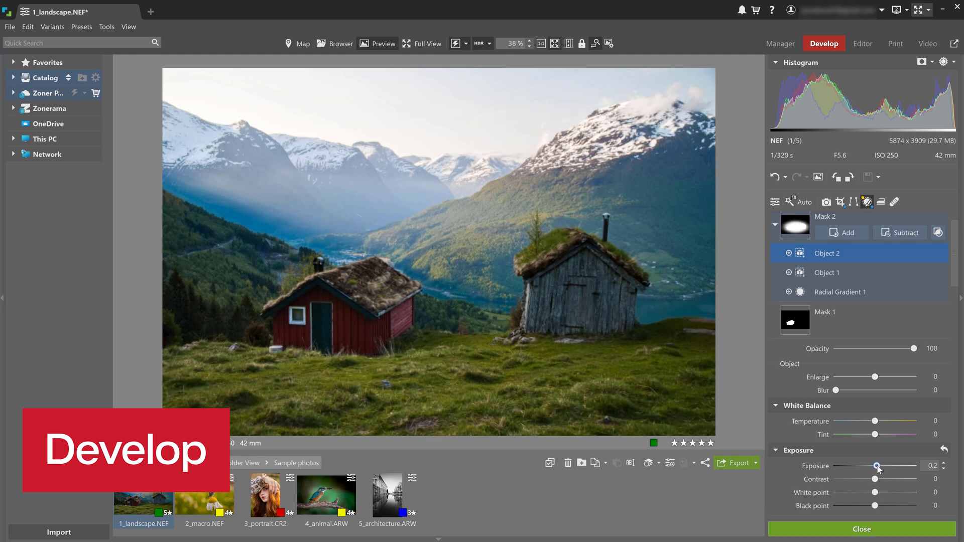
left_click_drag(877, 468, 882, 468)
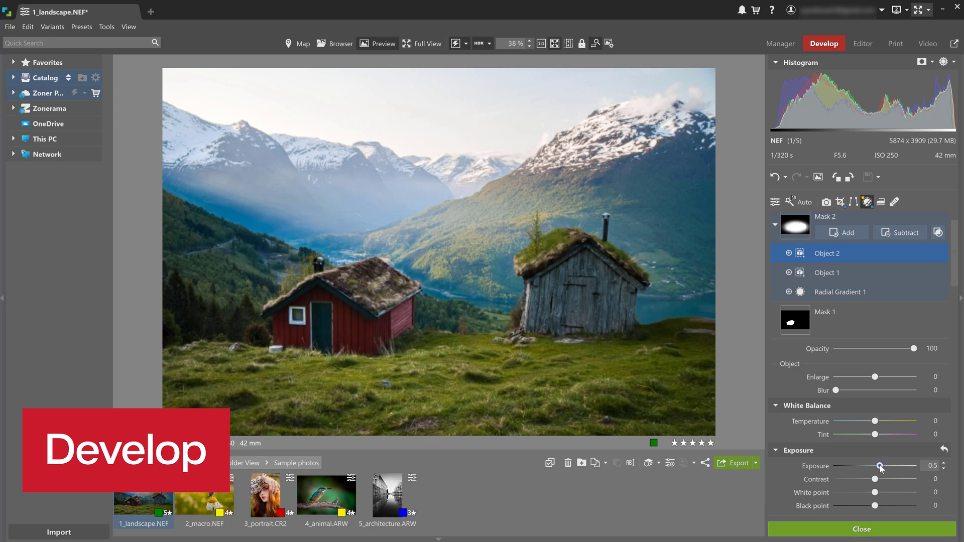
left_click_drag(863, 345, 836, 350)
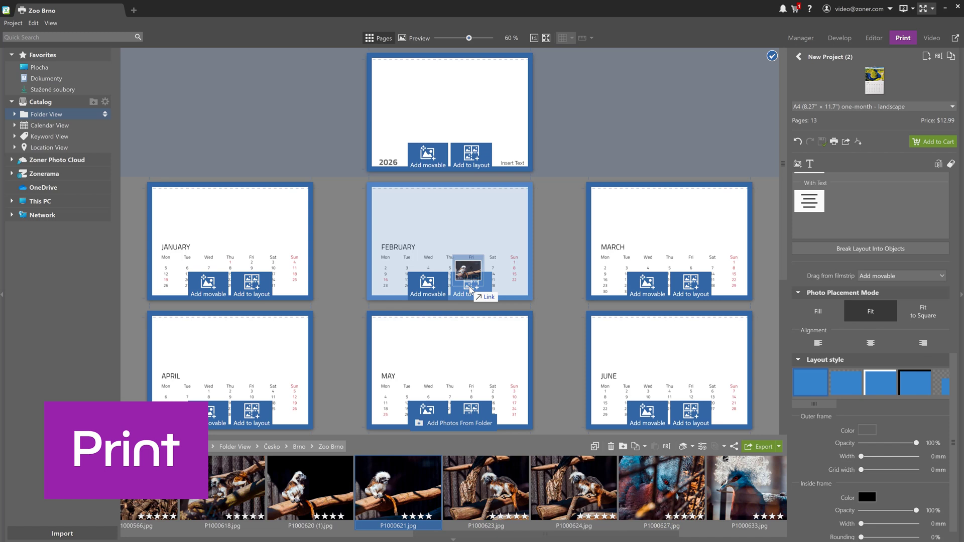
Put the tamarin on February, P1000623 on March, and trim IMG_(134) to 0:00:03:20.
left_click_drag(471, 290, 471, 290)
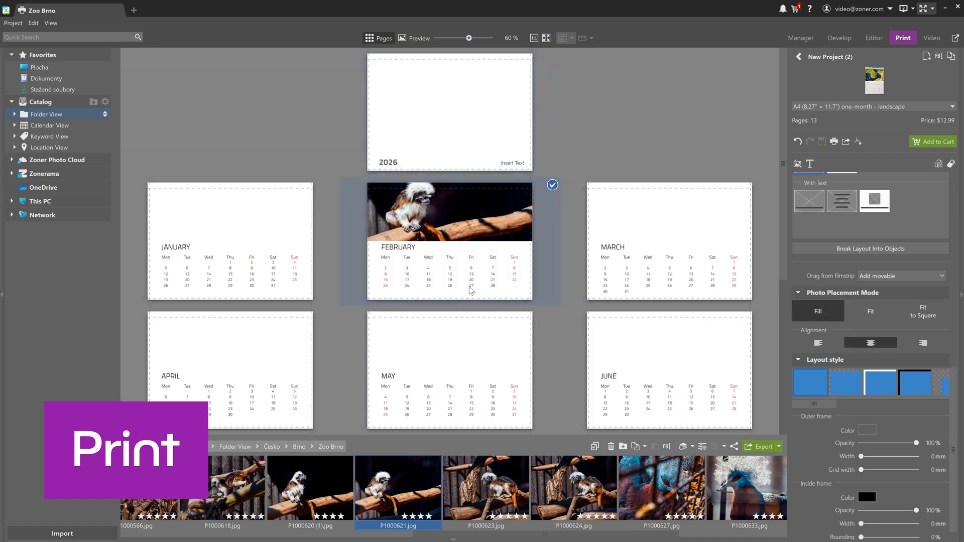
left_click_drag(486, 499, 684, 274)
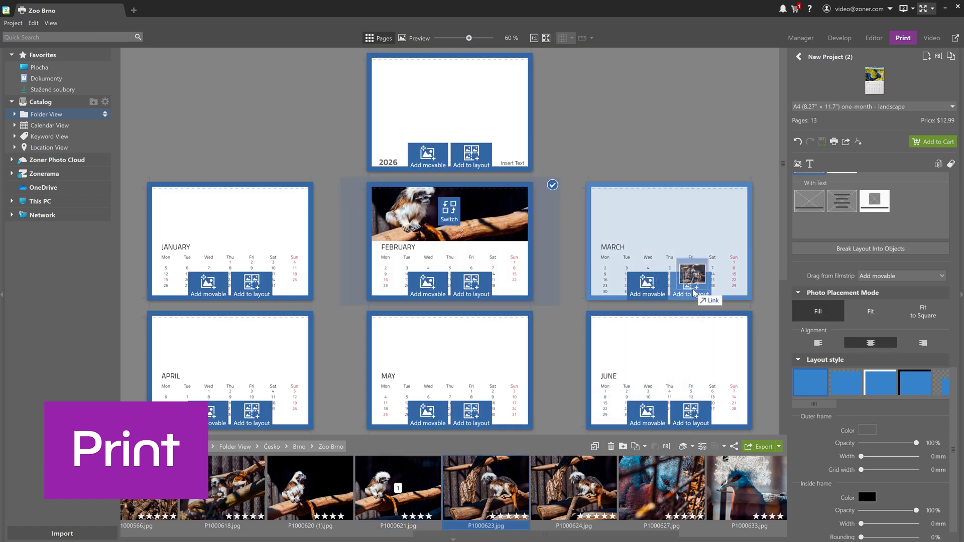
left_click_drag(684, 274, 685, 274)
left_click_drag(377, 319, 374, 318)
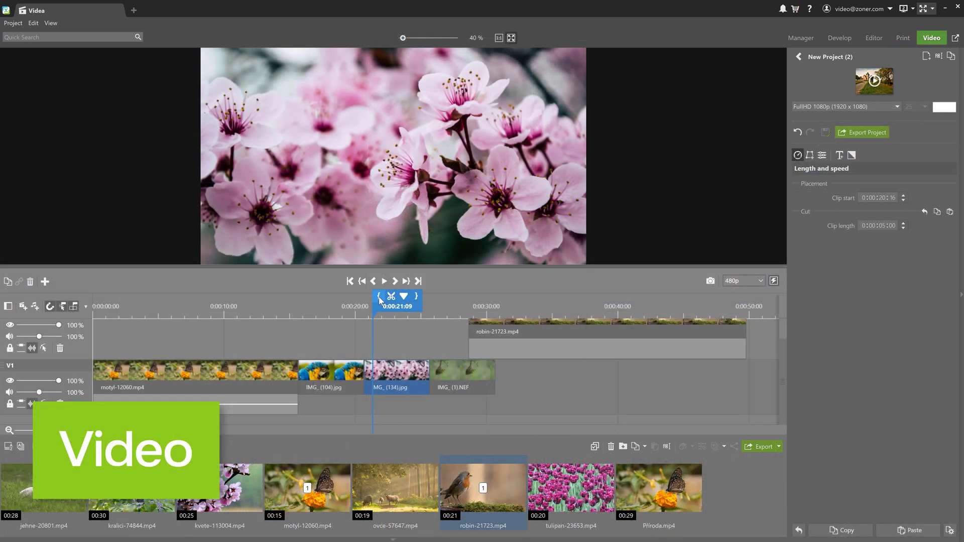
left_click(466, 297)
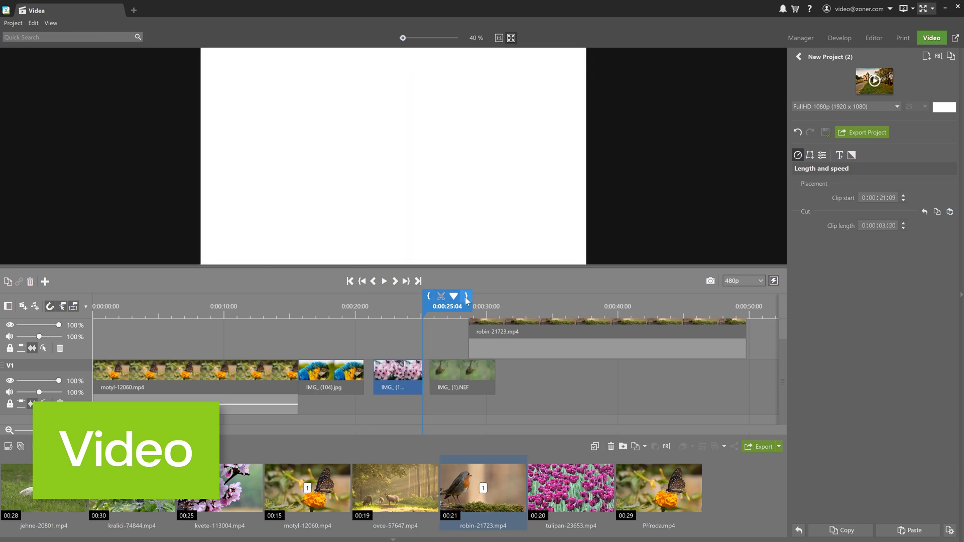